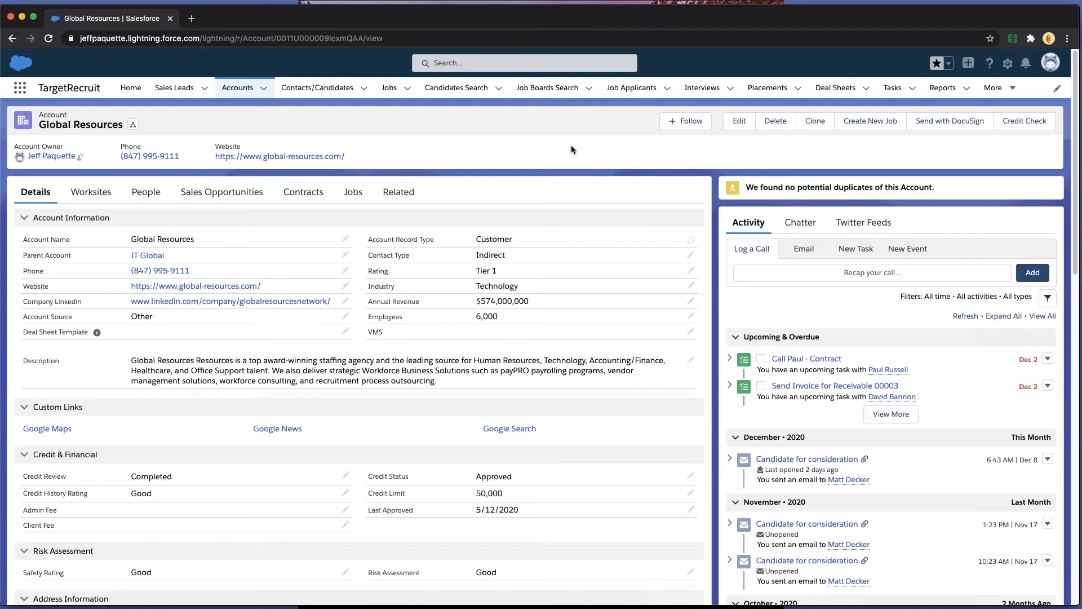
- Start a new custom field of data type Text on the Account object
click(1007, 63)
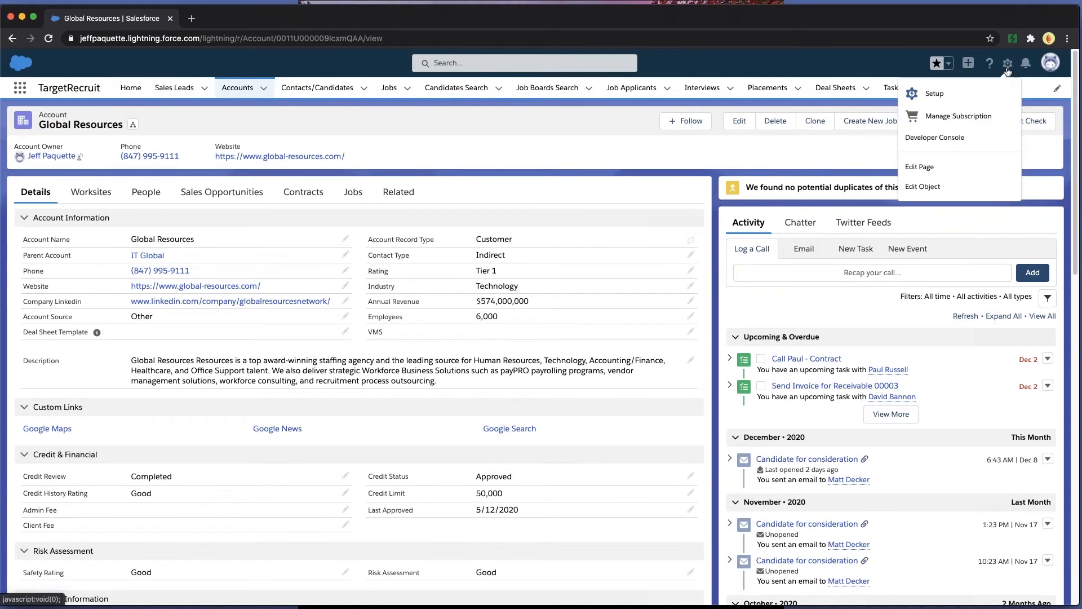
click(938, 185)
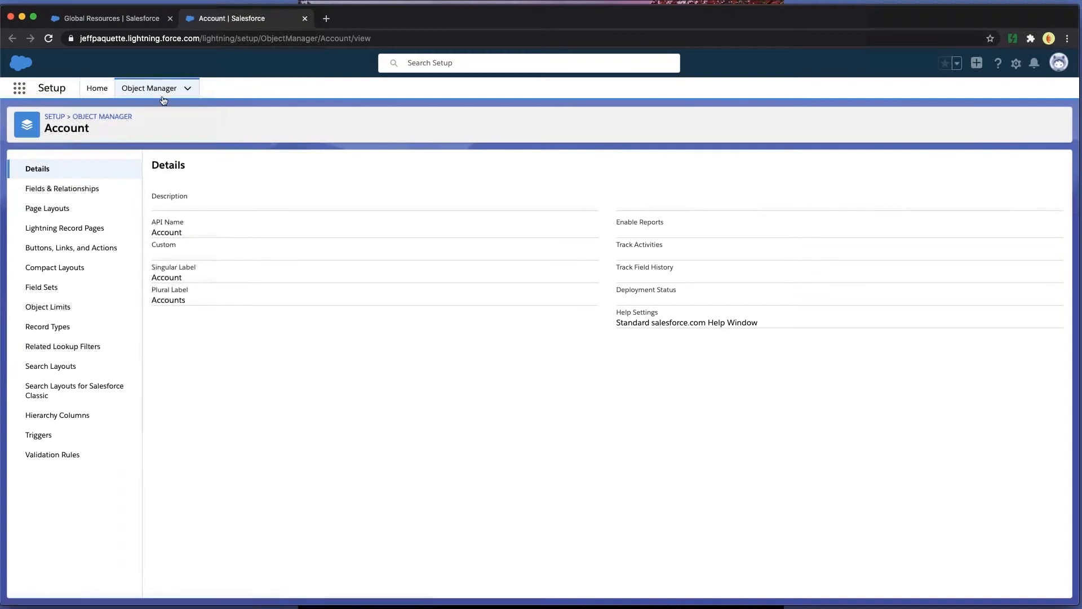
click(83, 193)
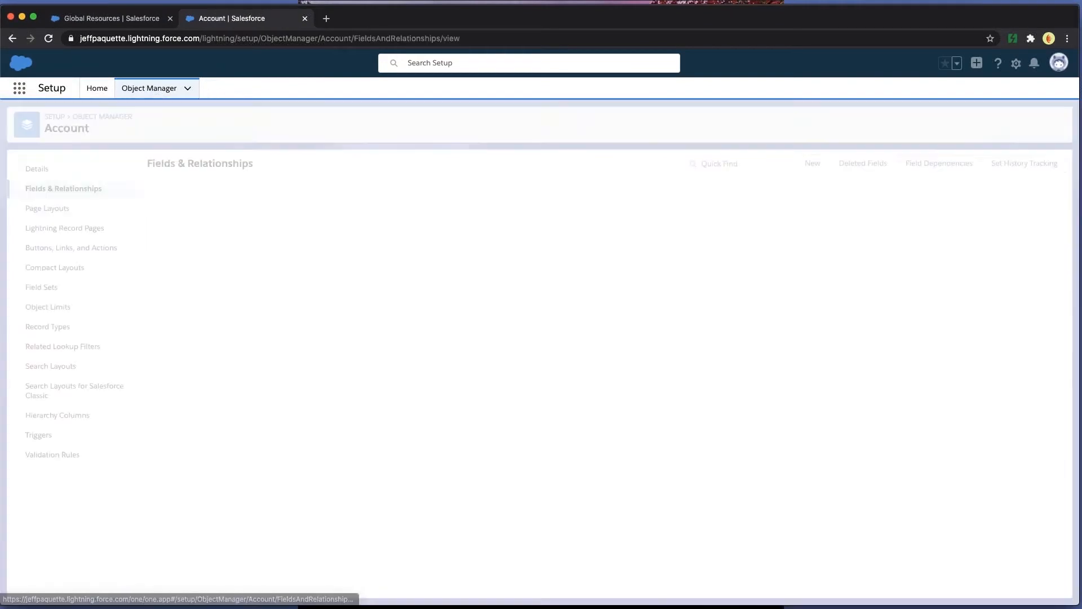
click(818, 165)
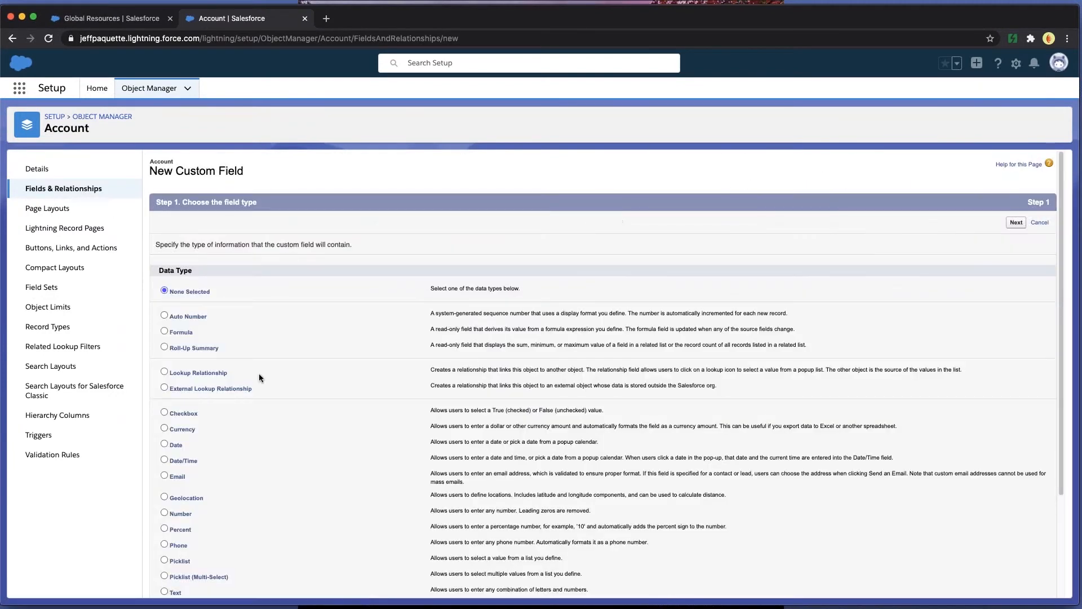
scroll(259, 372, down, 1)
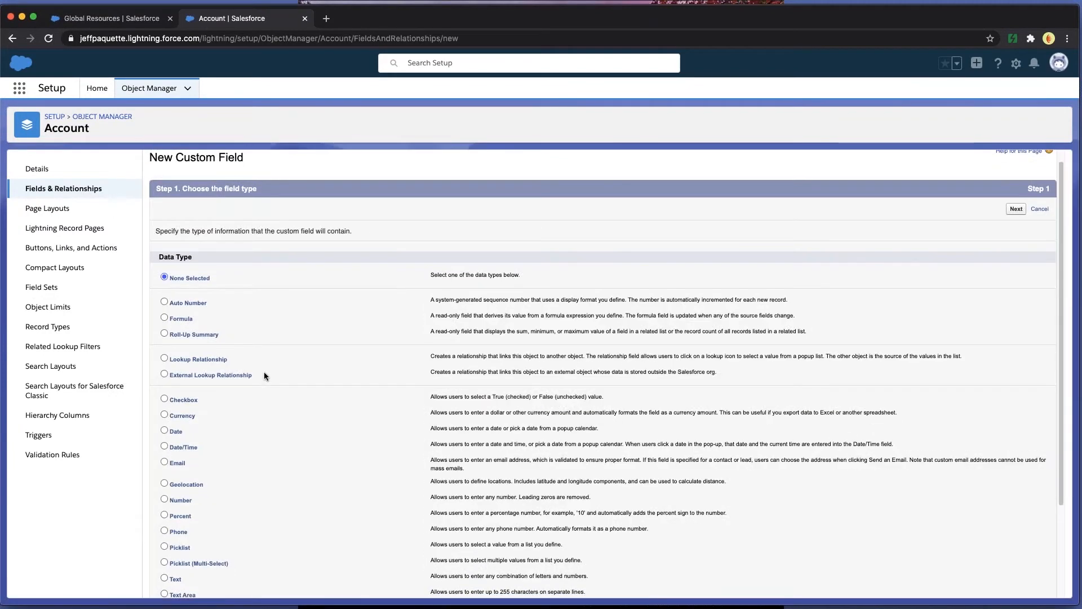
scroll(262, 373, down, 2)
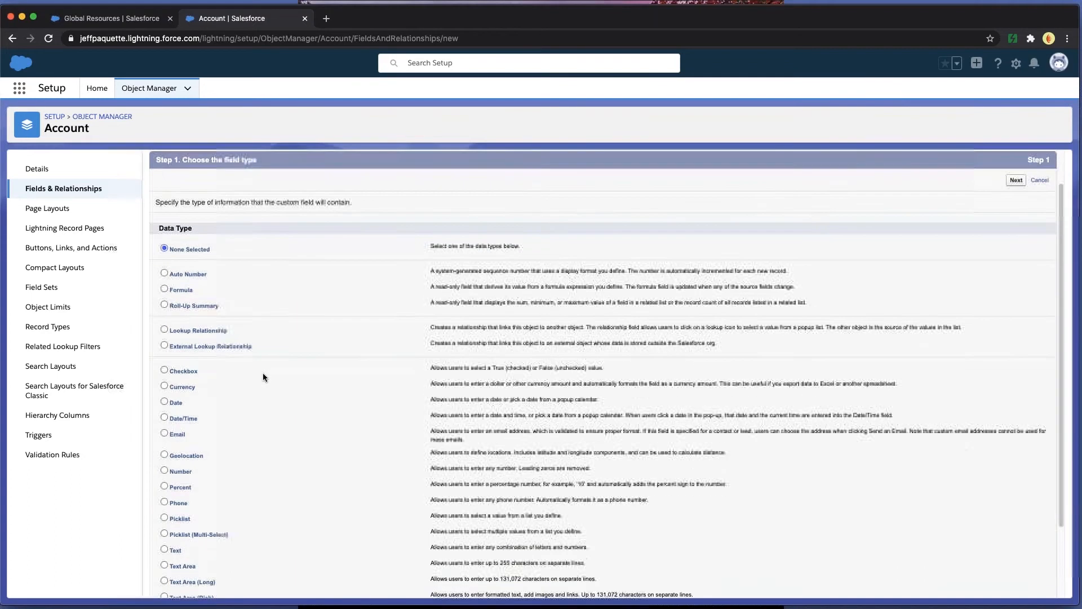
click(165, 542)
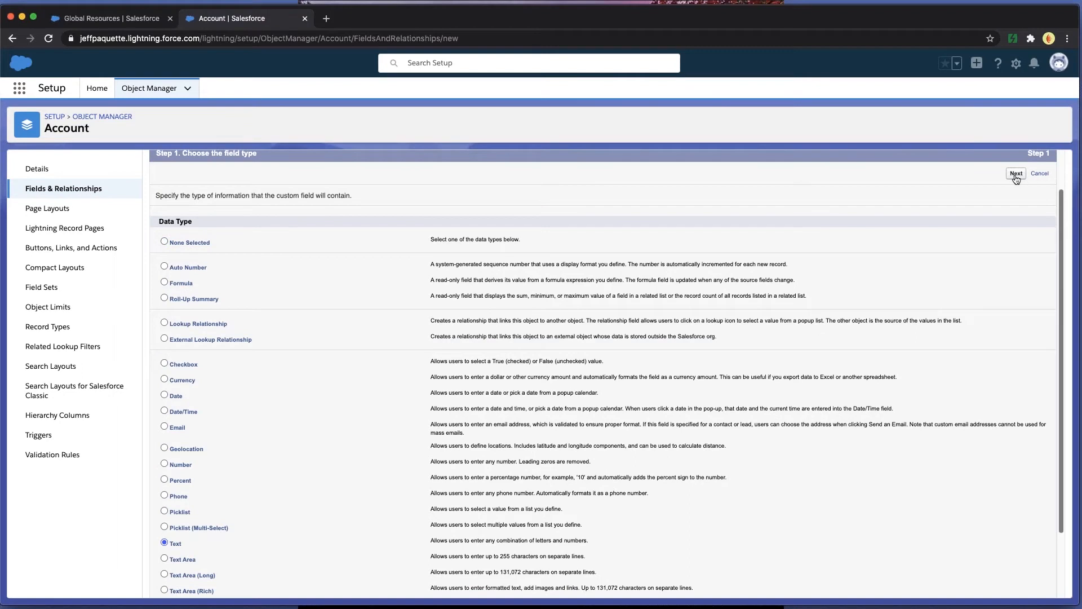
click(1016, 175)
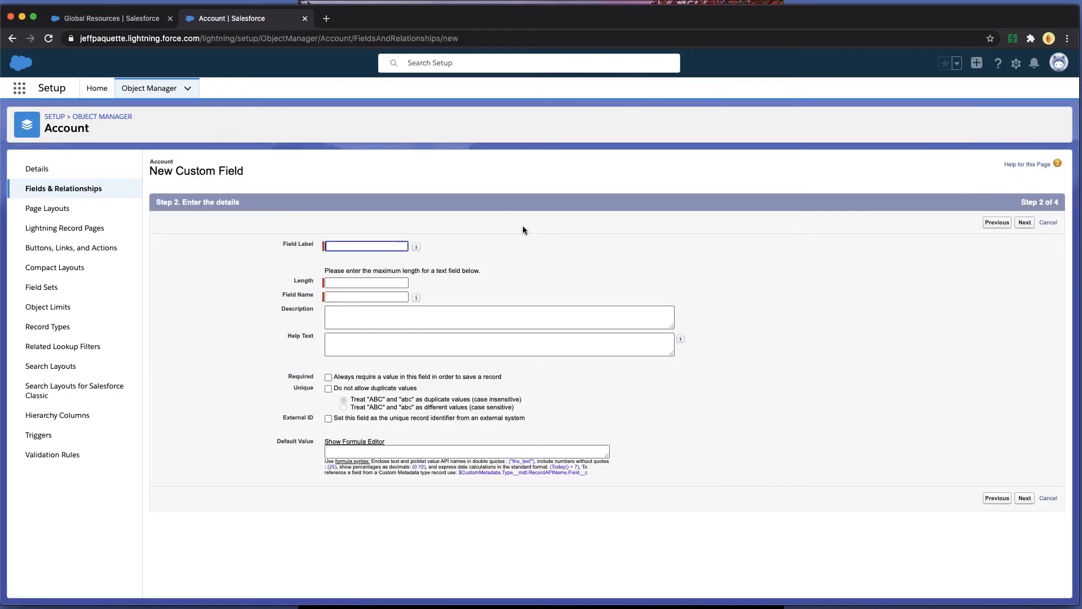
- Label the new field Test Field 1, set its length to 100, and enter Help as its help text
text(Tes)
click(398, 260)
key(Tab)
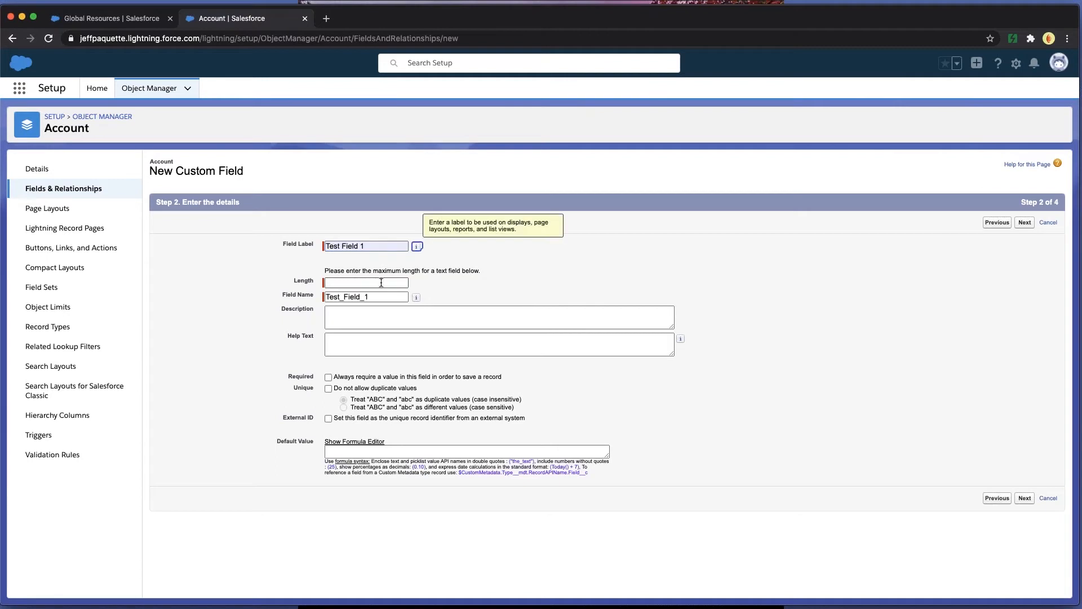
click(380, 282)
click(368, 324)
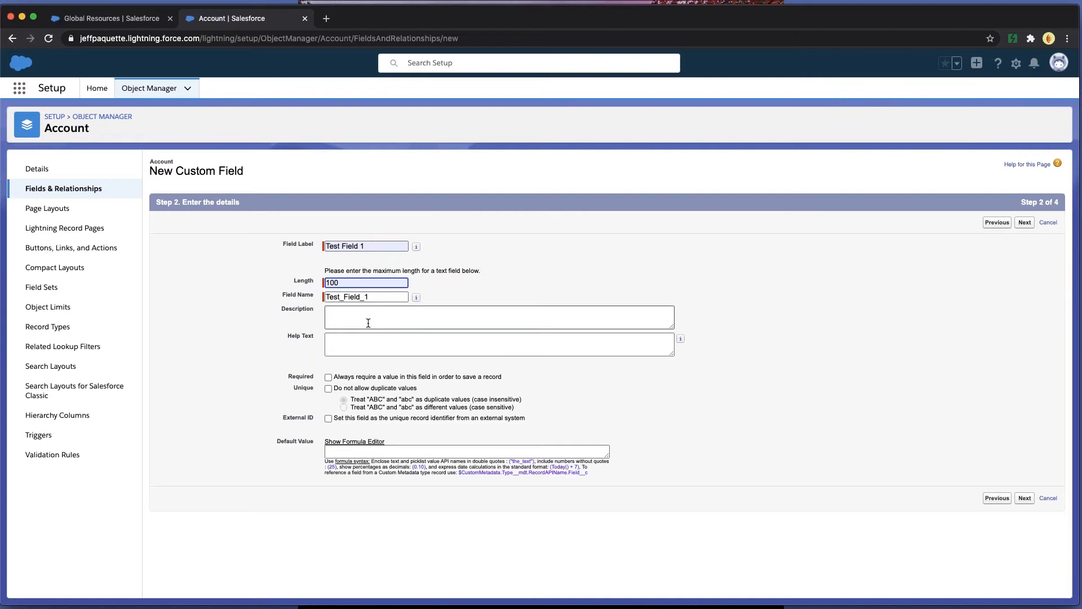
click(338, 314)
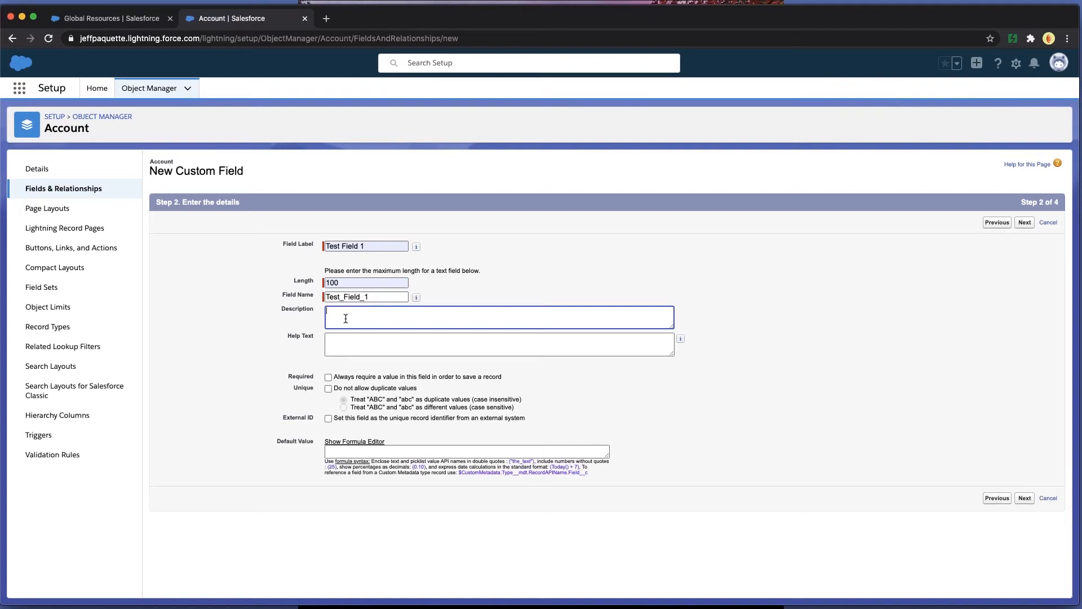
click(350, 334)
text(Help)
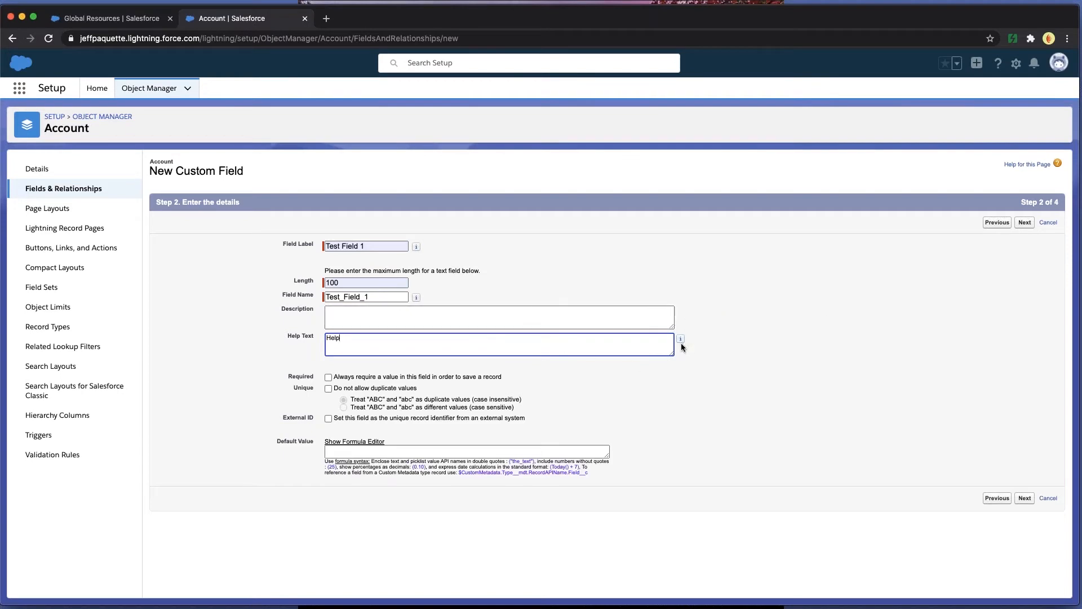
- Save the new field, keeping it visible to all profiles and included on all Account page layouts
click(1029, 500)
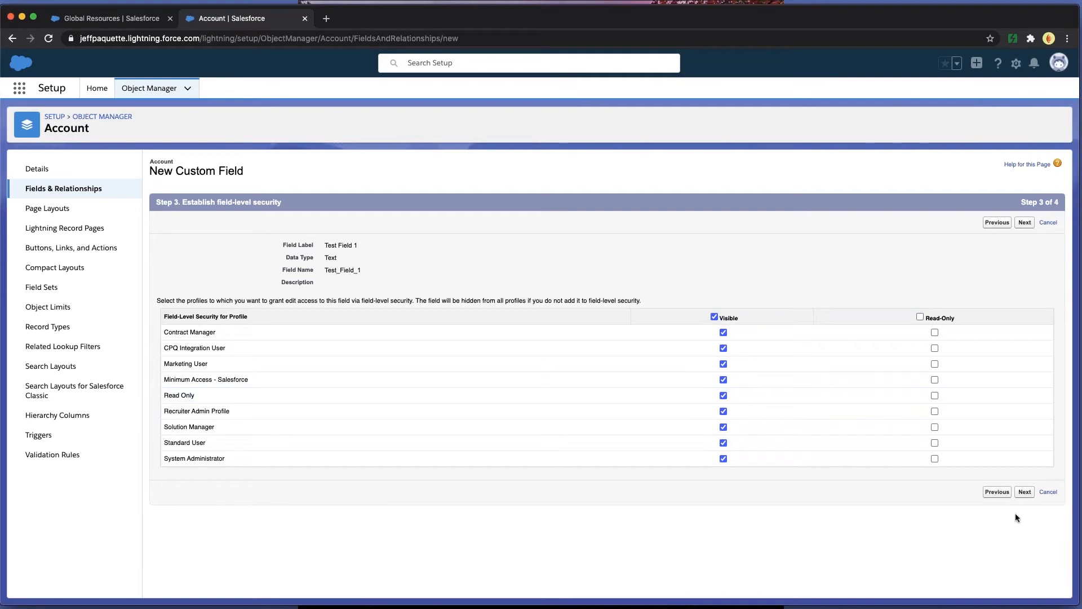
click(1028, 491)
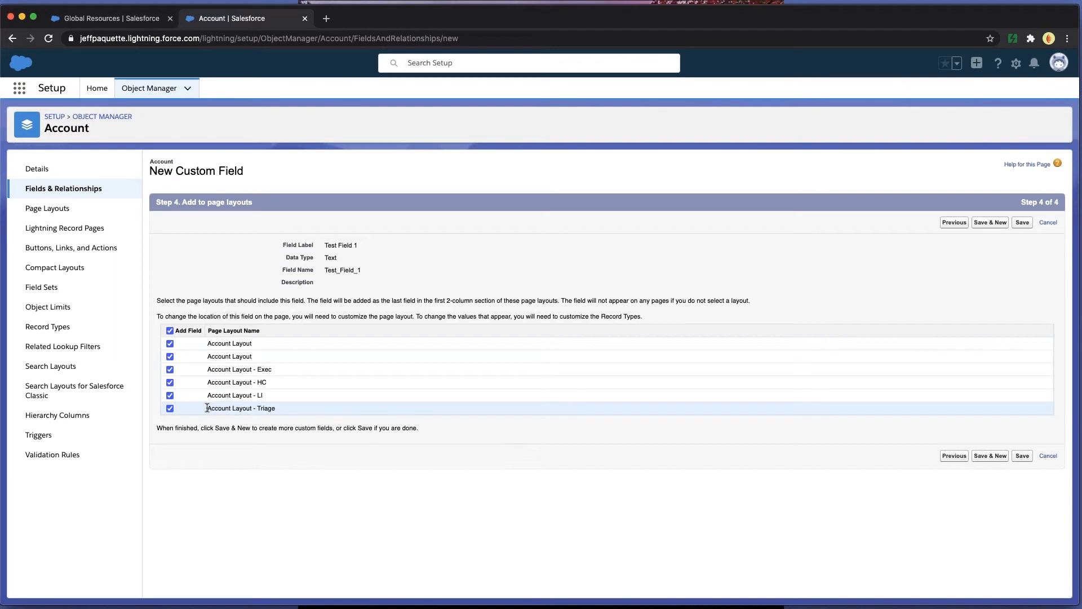
click(1022, 456)
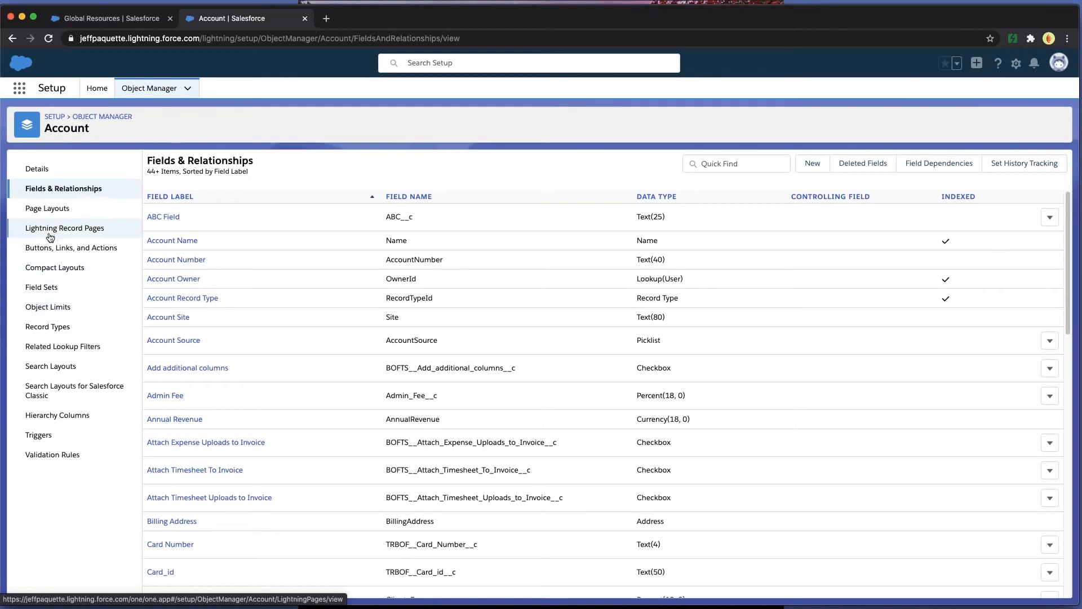
- In the first Account Layout, add a two-column section named New Section below Account Information, with its header on detail and edit pages
click(50, 209)
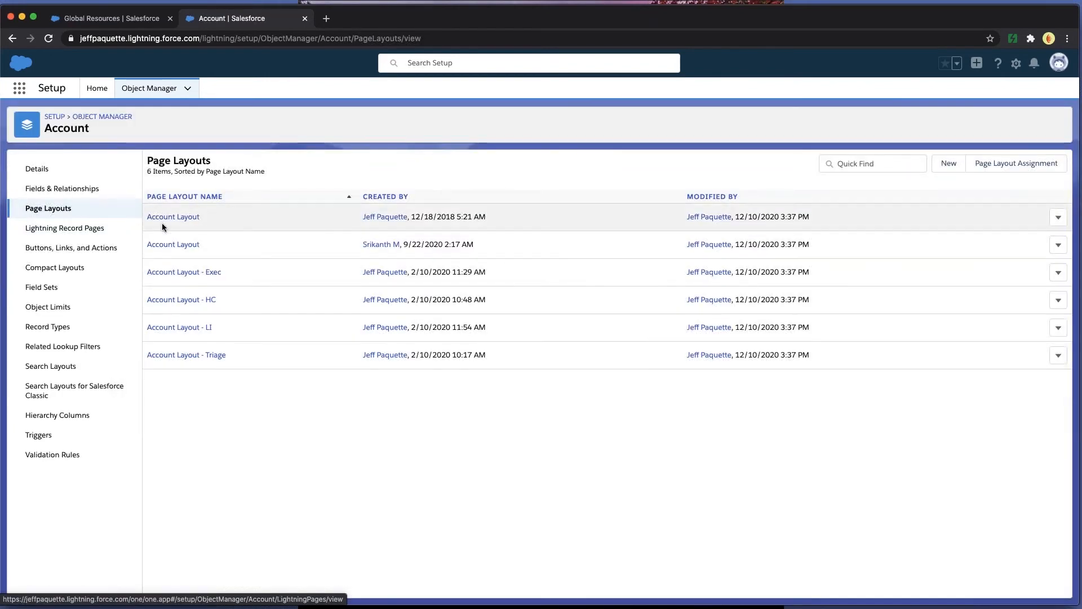
click(166, 217)
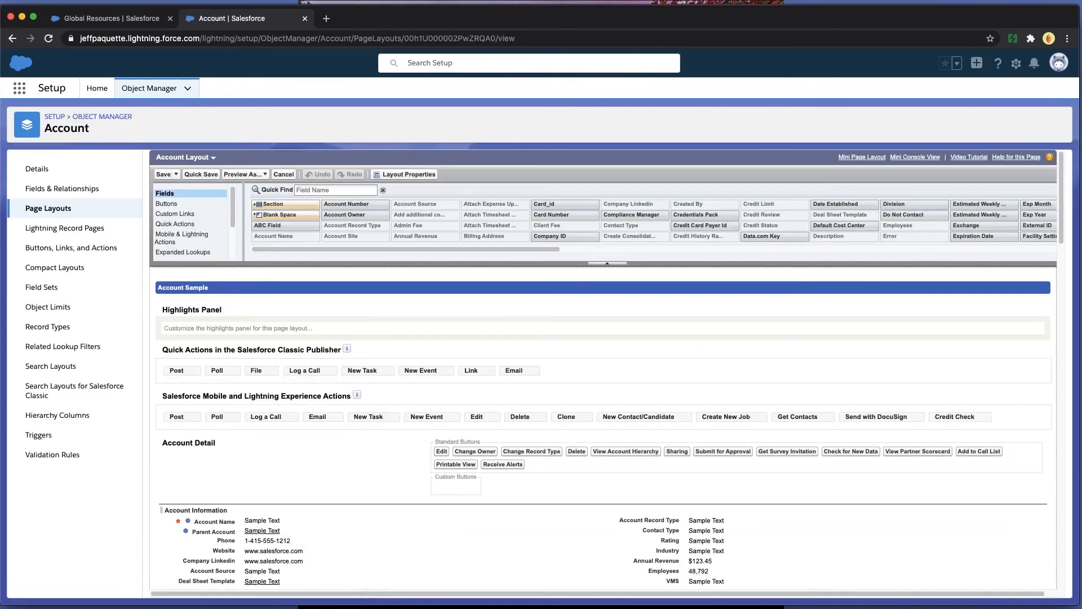
scroll(380, 387, down, 3)
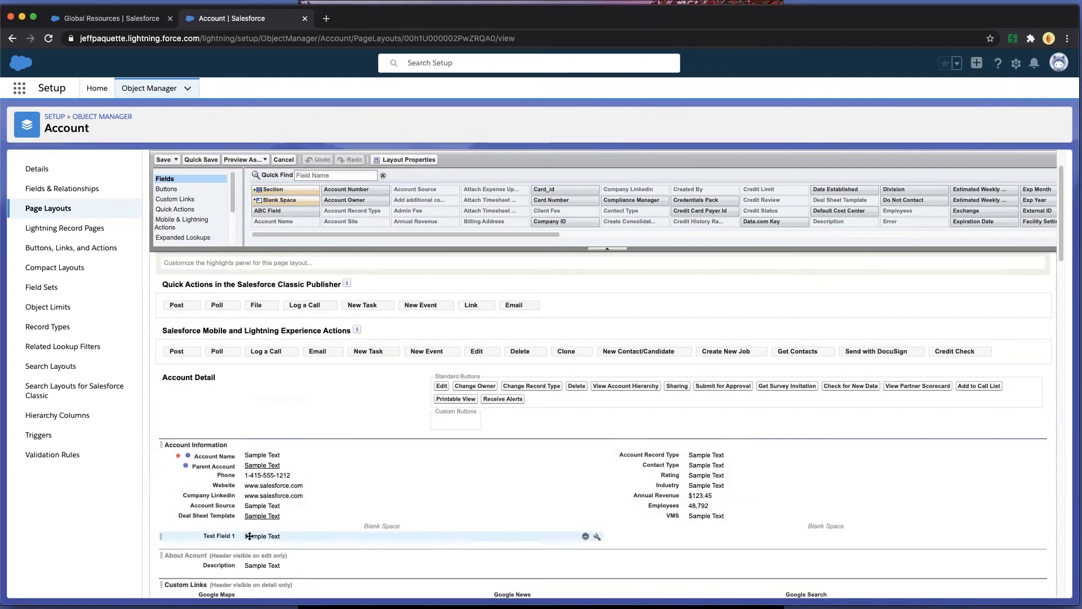
scroll(253, 533, down, 3)
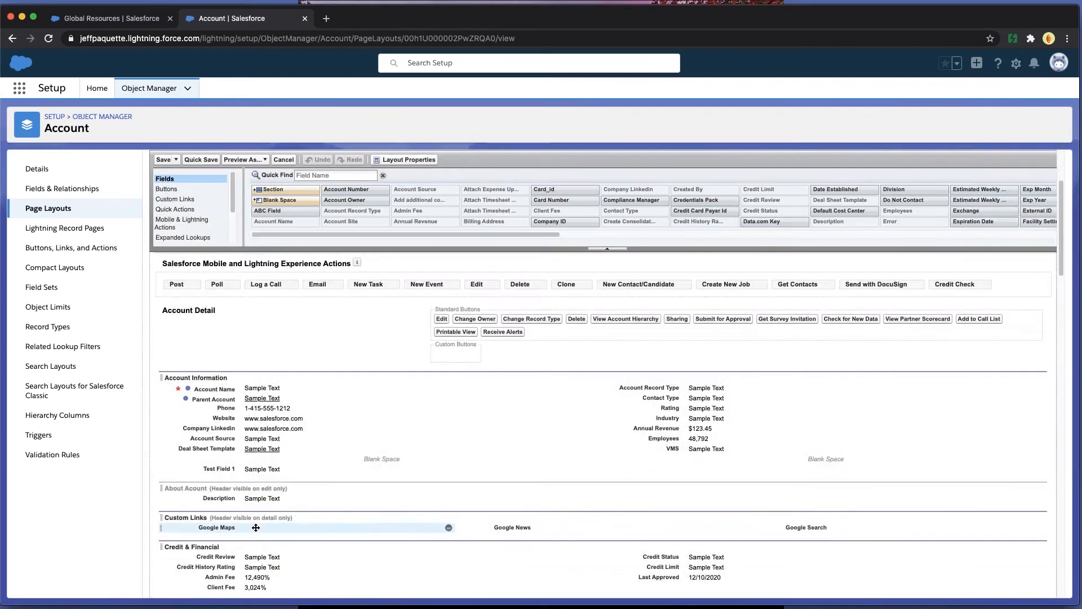
scroll(255, 527, down, 3)
drag(279, 190, 334, 369)
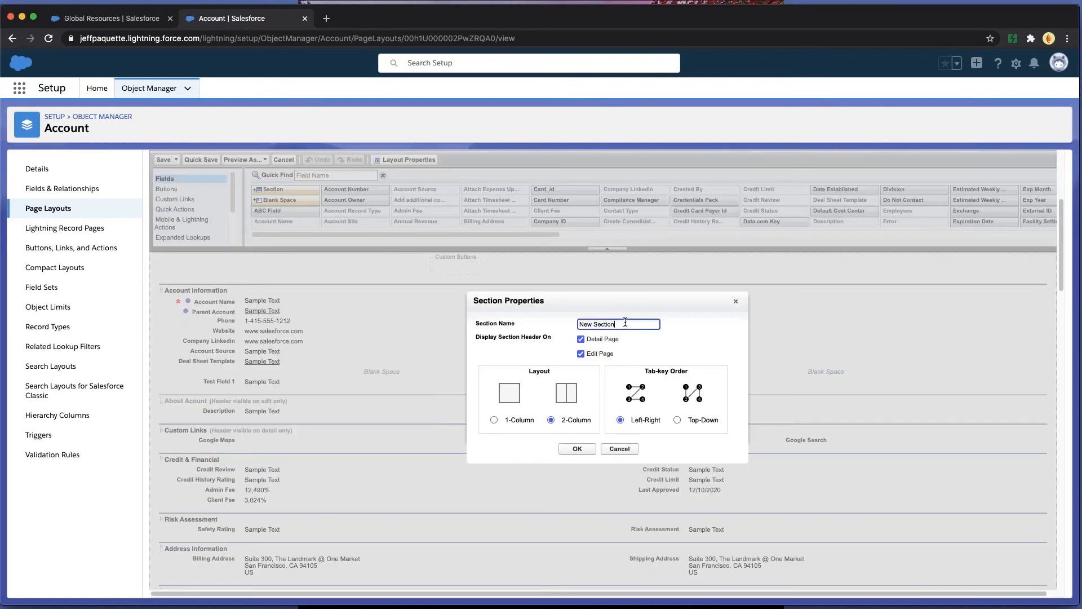
click(604, 339)
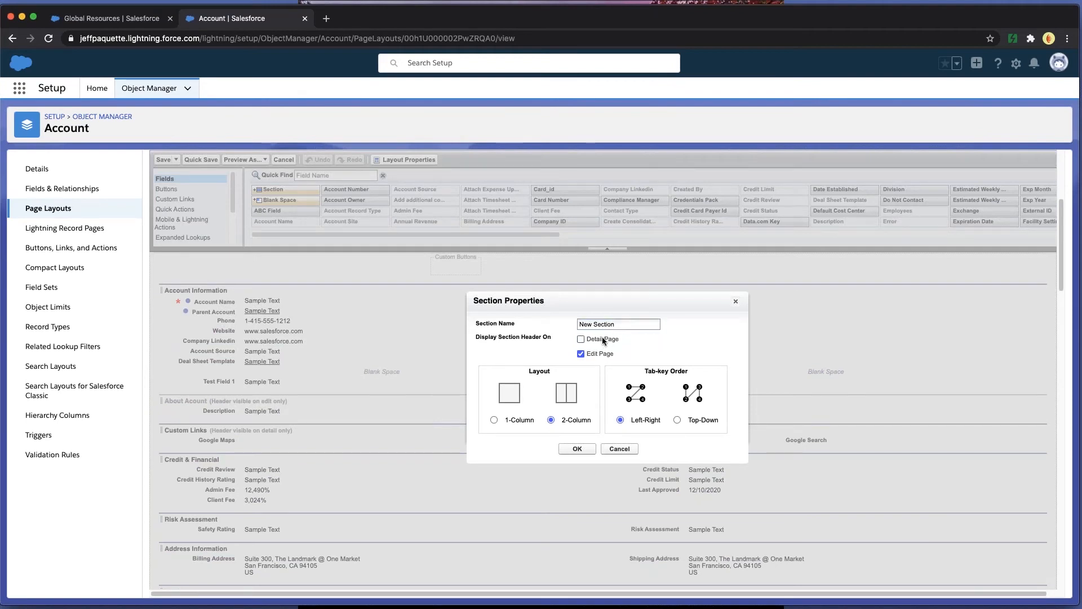
click(602, 340)
click(577, 448)
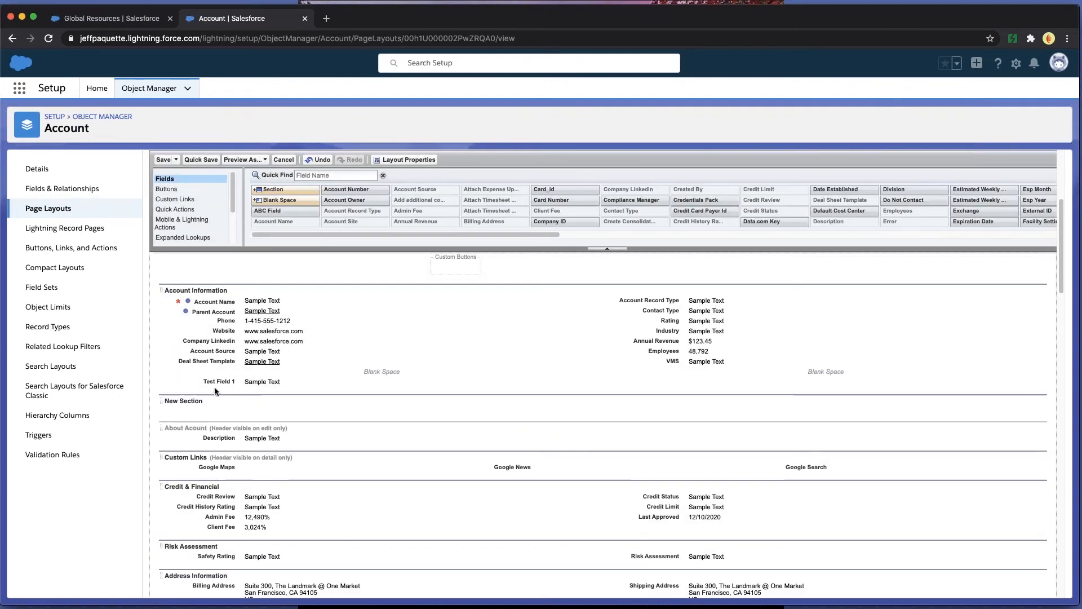
- Move Test Field 1 from Account Information into New Section and save the page layout
drag(218, 382, 222, 402)
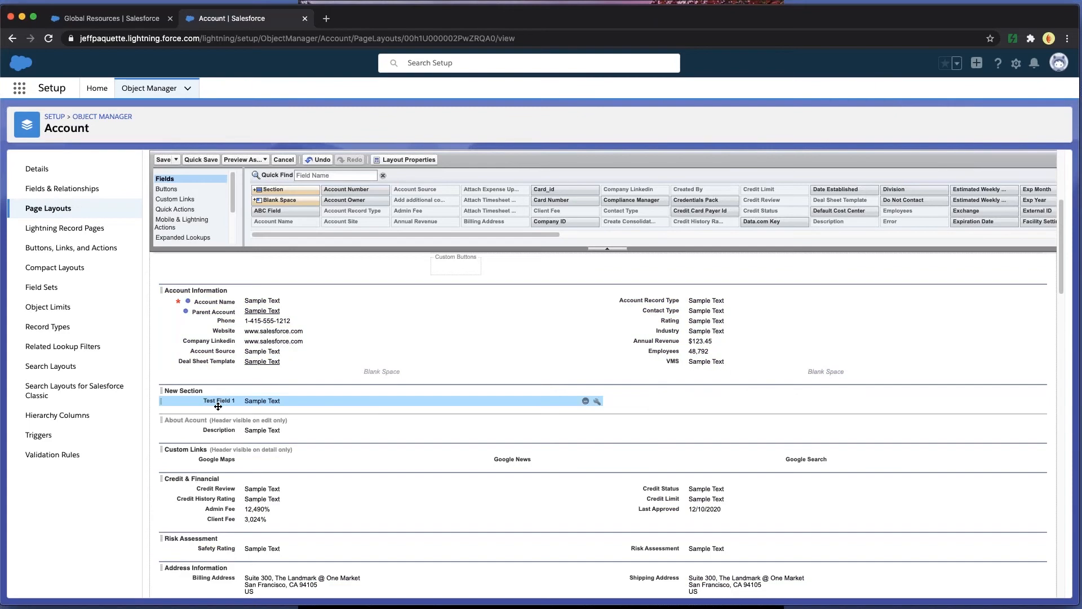
click(163, 160)
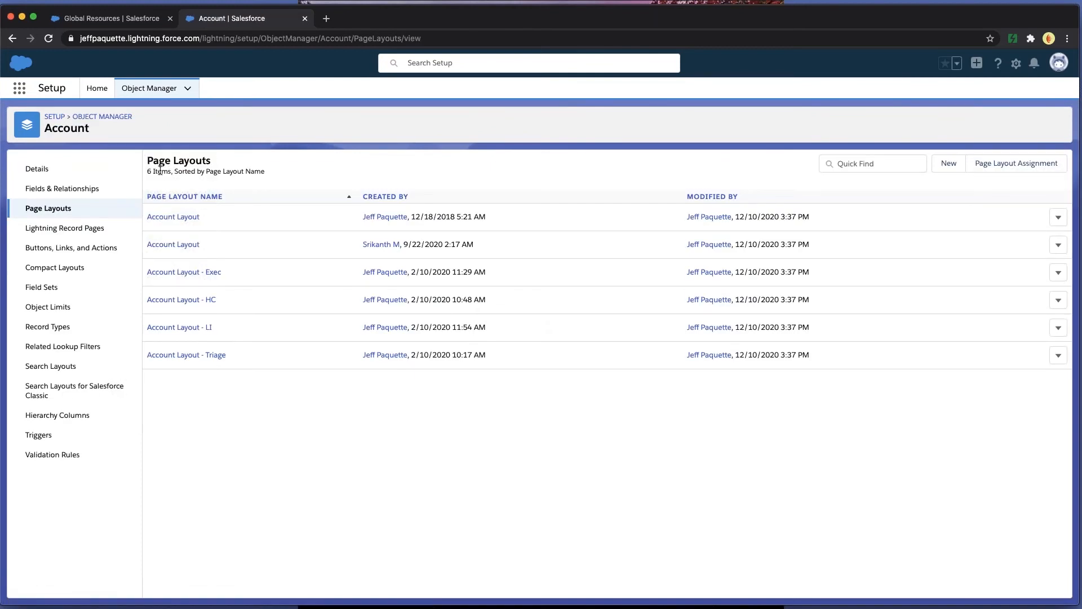
- Reload the Global Resources account record and check New Section and the help text of Test Field 1
click(112, 22)
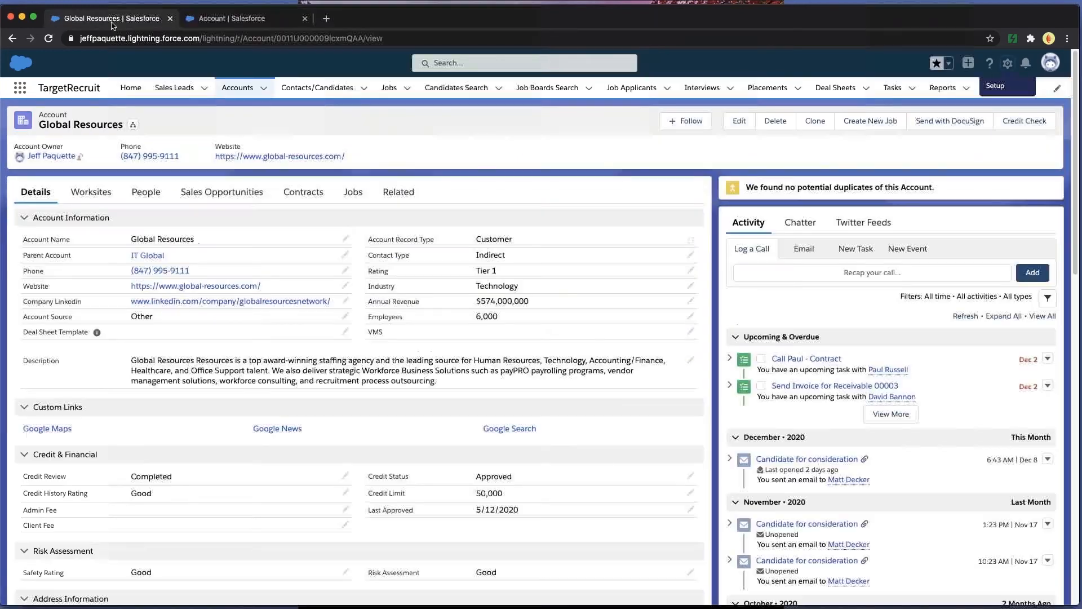
click(49, 38)
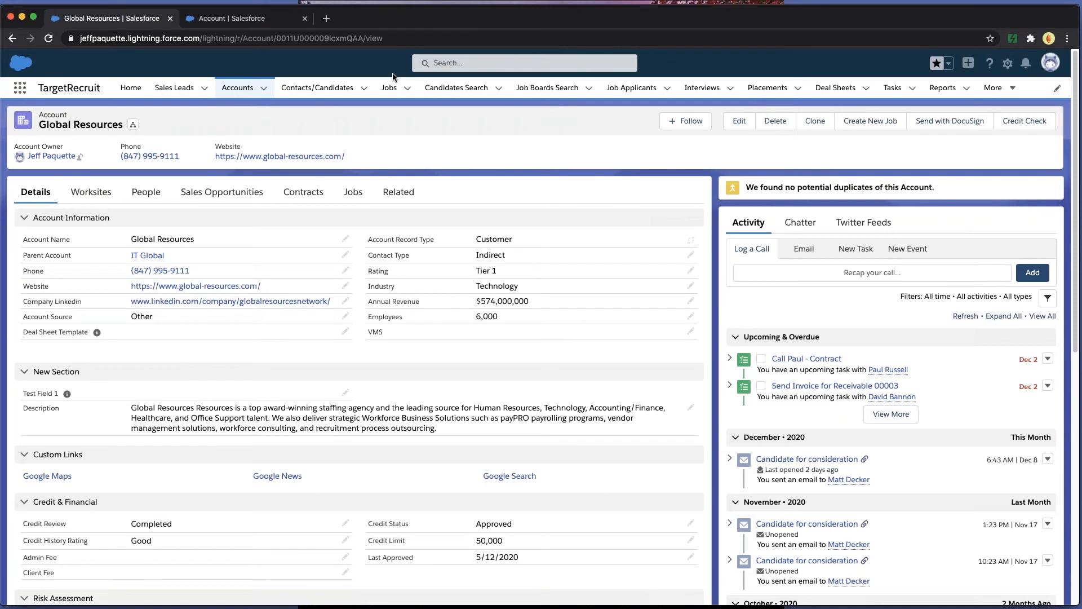
mouse_move(68, 395)
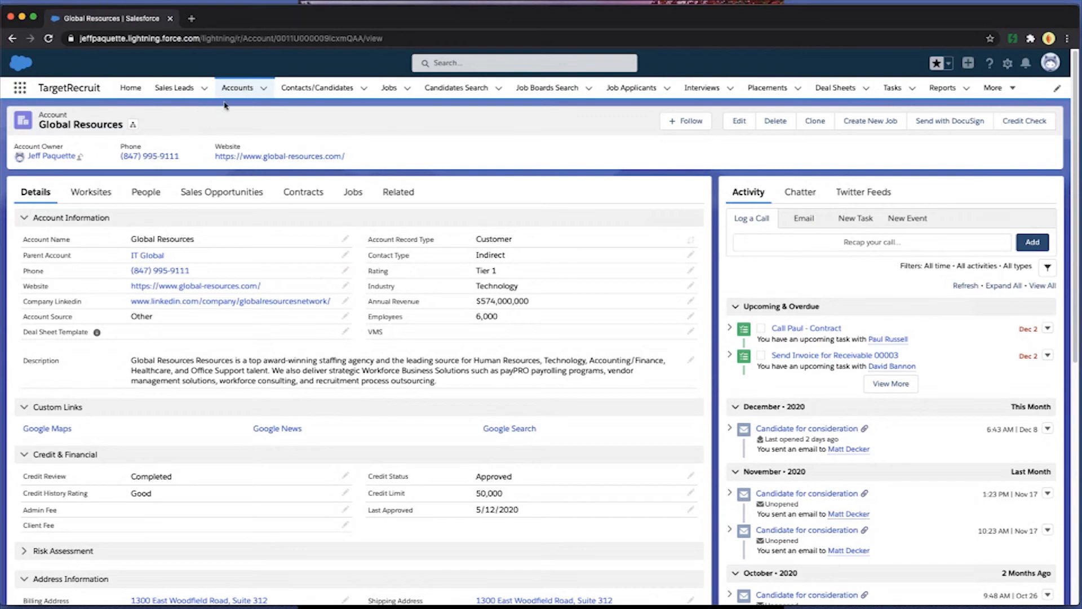
- Open the account record page for editing and add a Potential Duplicates component above the Activity tab set
click(1007, 64)
click(929, 166)
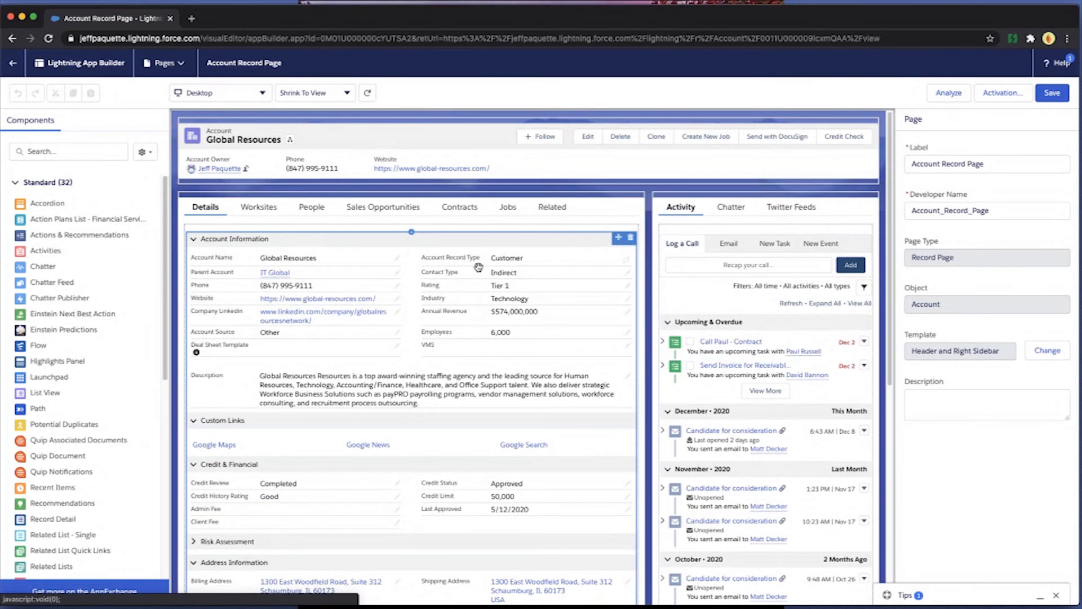
drag(76, 426, 684, 202)
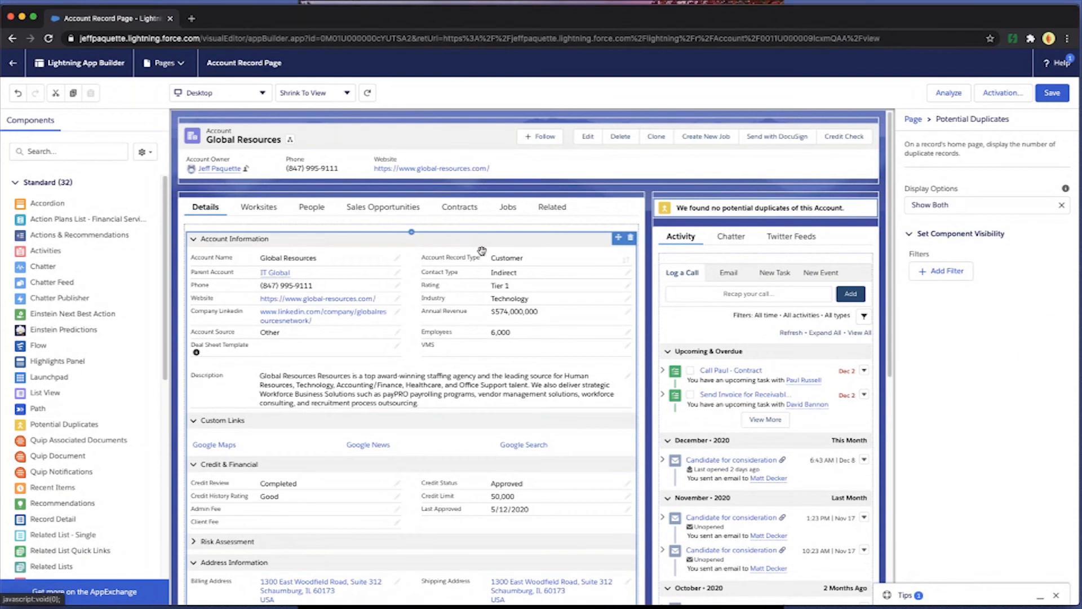
- Add a custom tab labelled Timesheets & Receivables to the main tab set and place it directly after Details
click(500, 213)
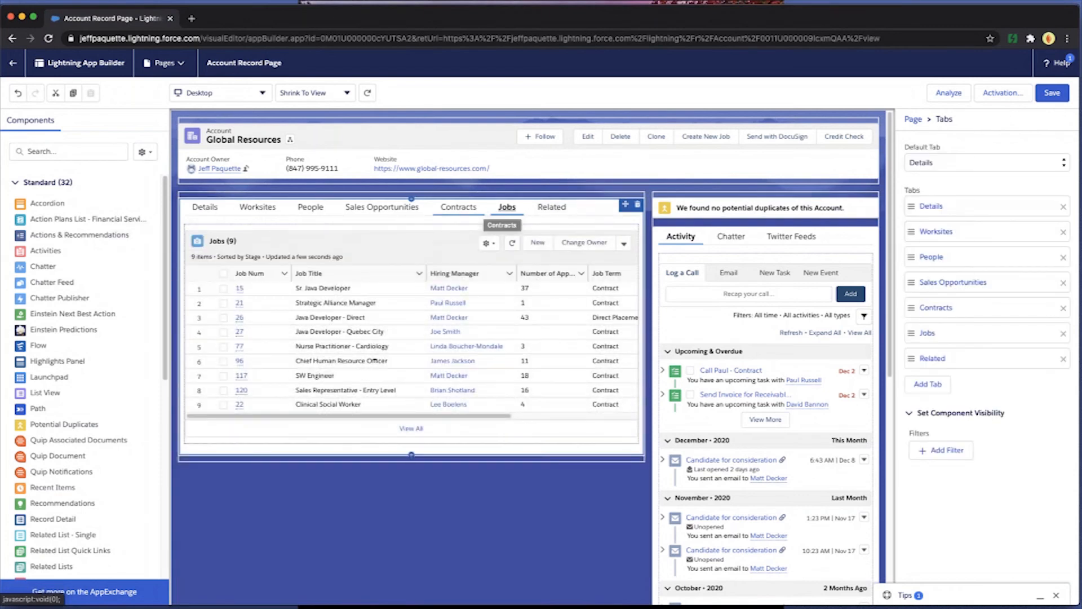
click(926, 386)
click(929, 386)
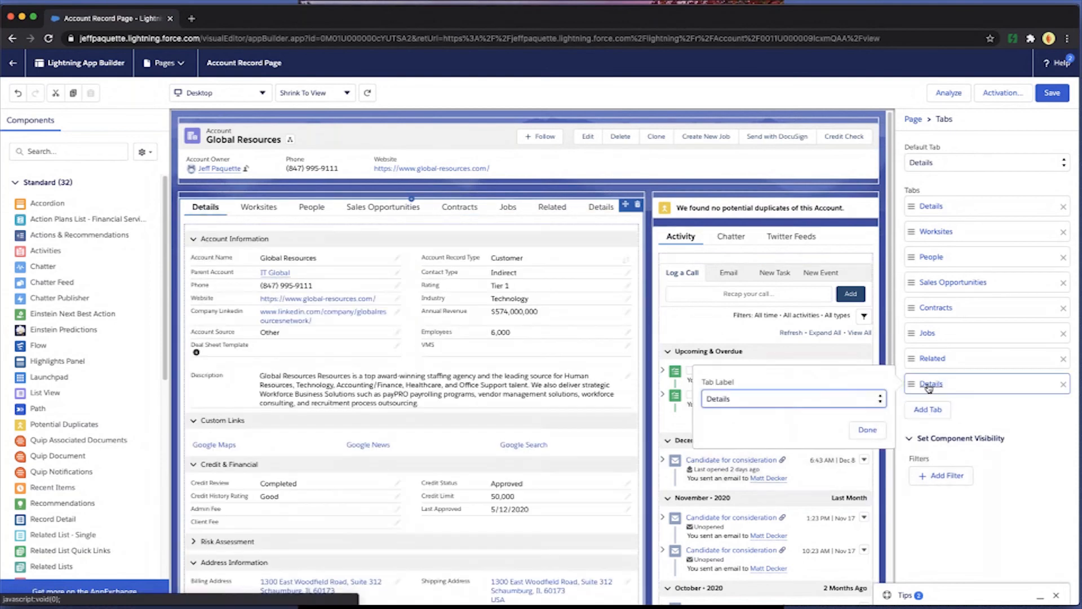
click(814, 398)
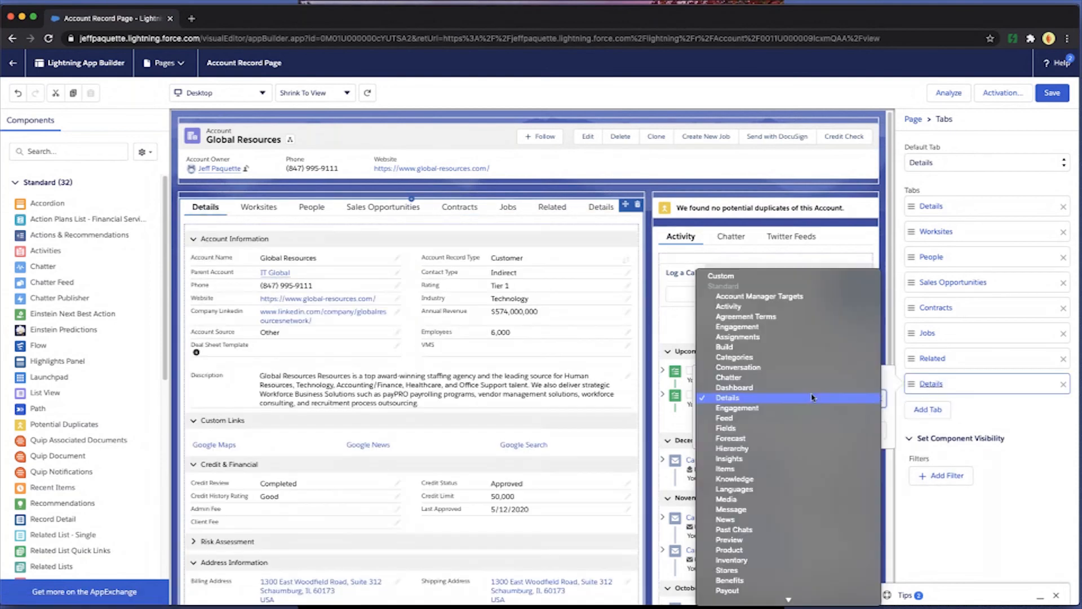
click(717, 277)
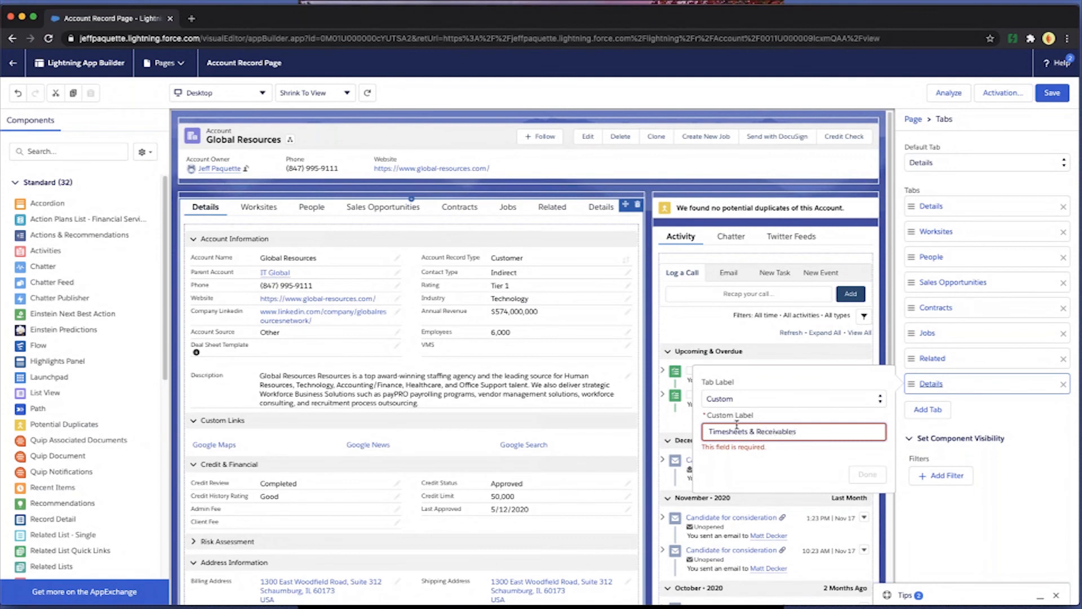
click(867, 474)
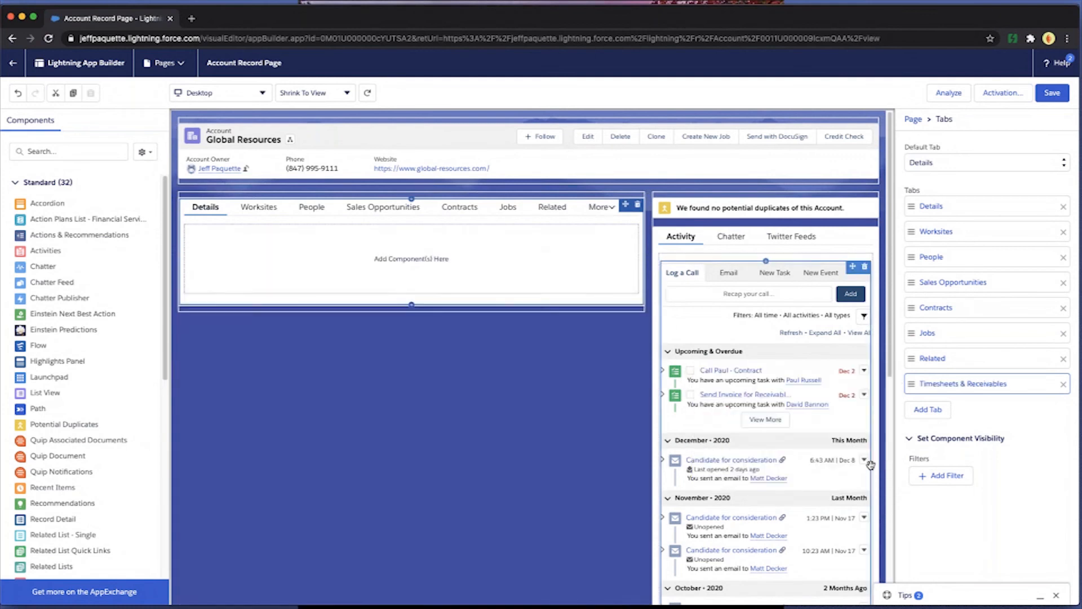
drag(966, 385, 997, 231)
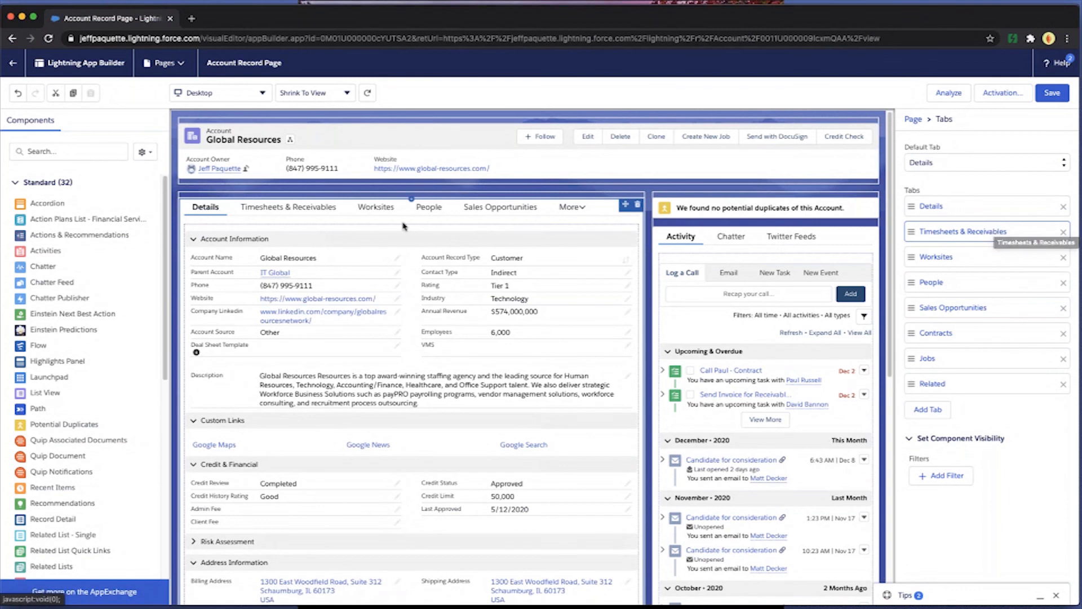
- Place two Related List - Single components, one below the other, in the Timesheets & Receivables tab
click(312, 210)
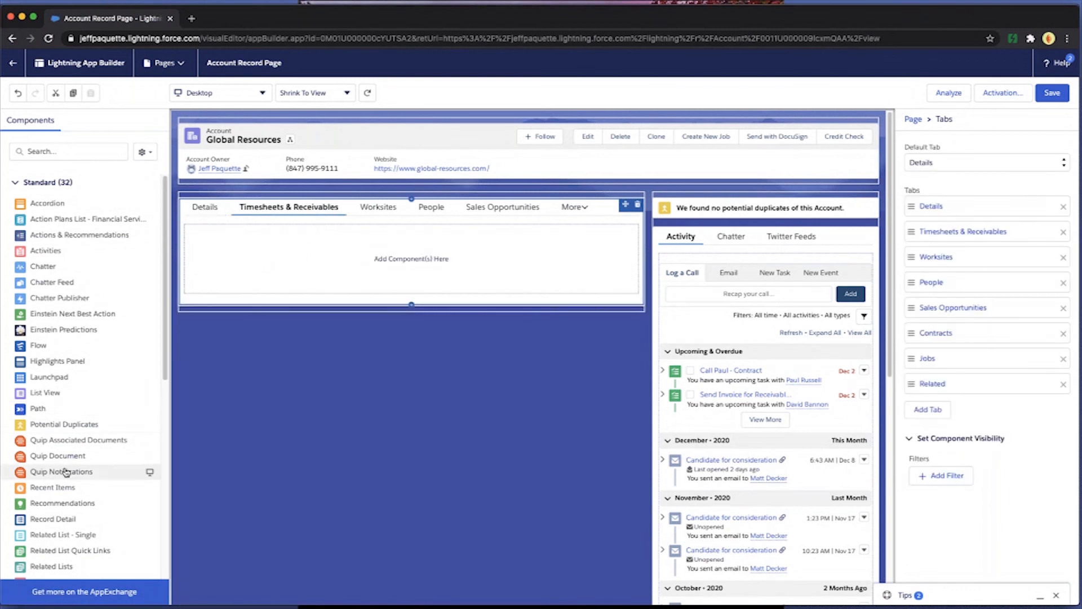
drag(141, 535, 296, 259)
drag(149, 534, 285, 388)
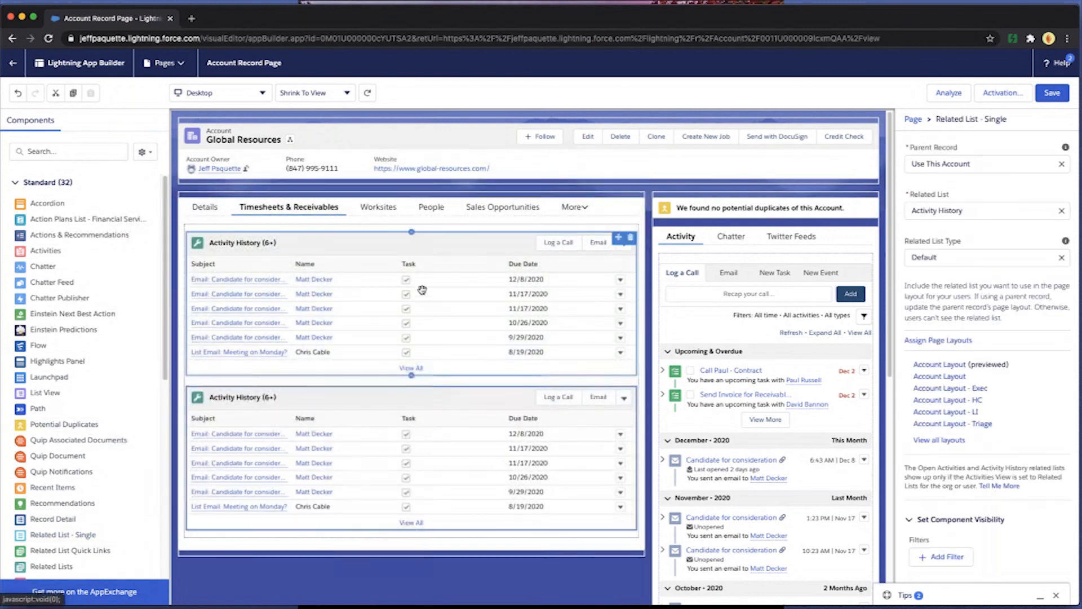
- Set the upper single related list in the Timesheets & Receivables tab to show Timesheets
click(428, 254)
click(987, 210)
scroll(970, 356, down, 5)
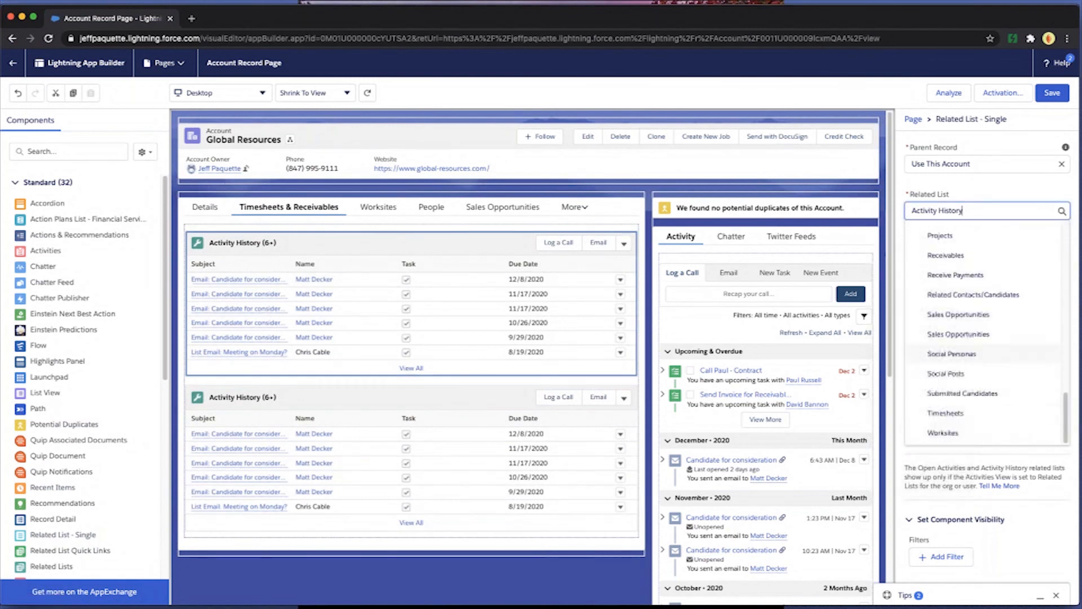
click(953, 413)
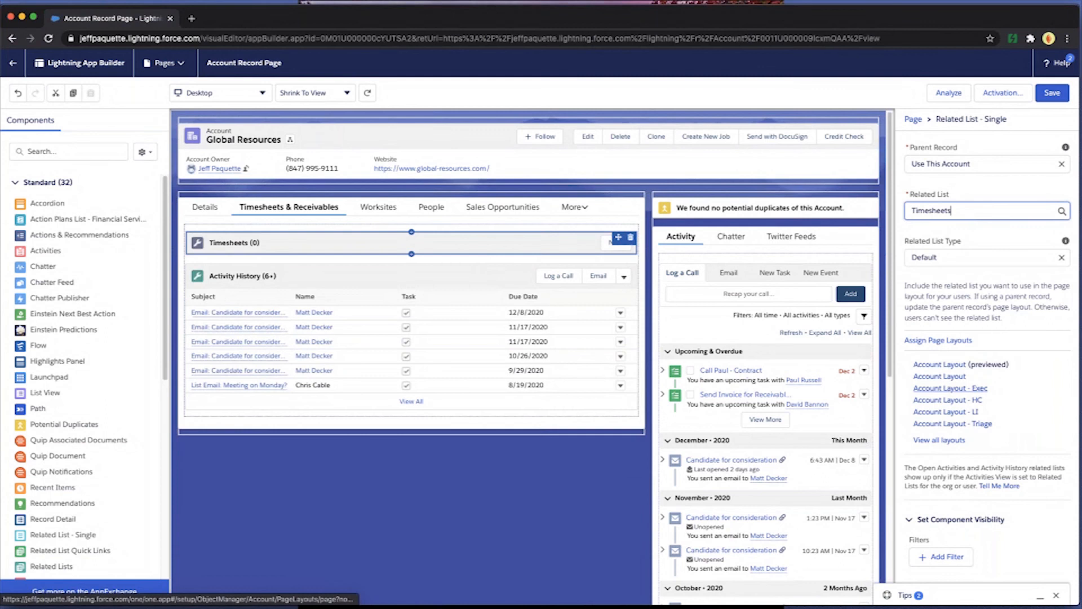
- Set the lower single related list to show Receivables and save the account record page
click(438, 345)
click(953, 212)
scroll(969, 338, down, 4)
scroll(974, 355, down, 5)
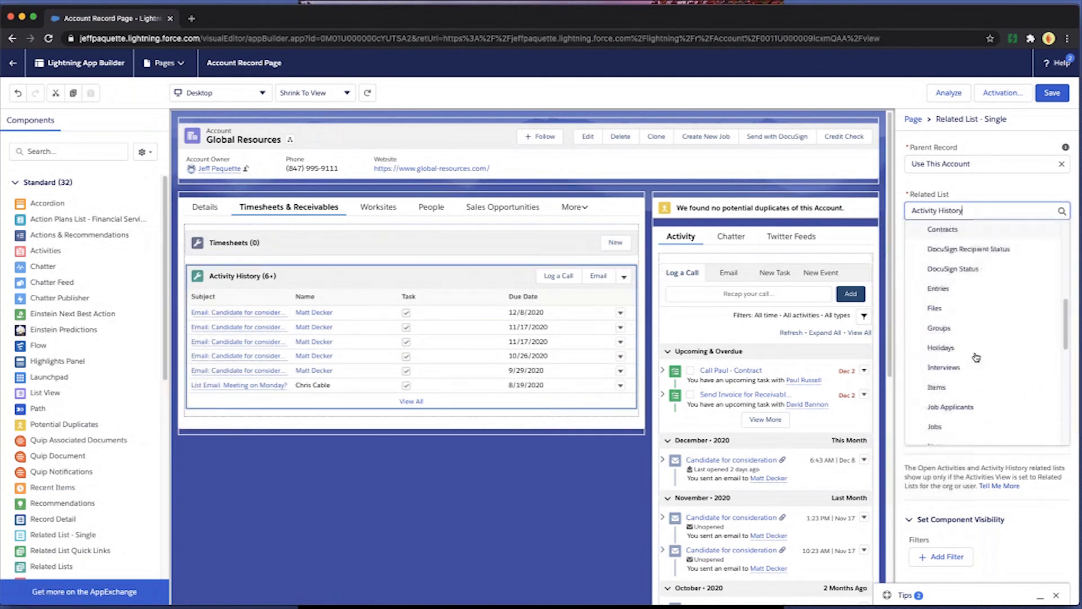
scroll(975, 365, down, 4)
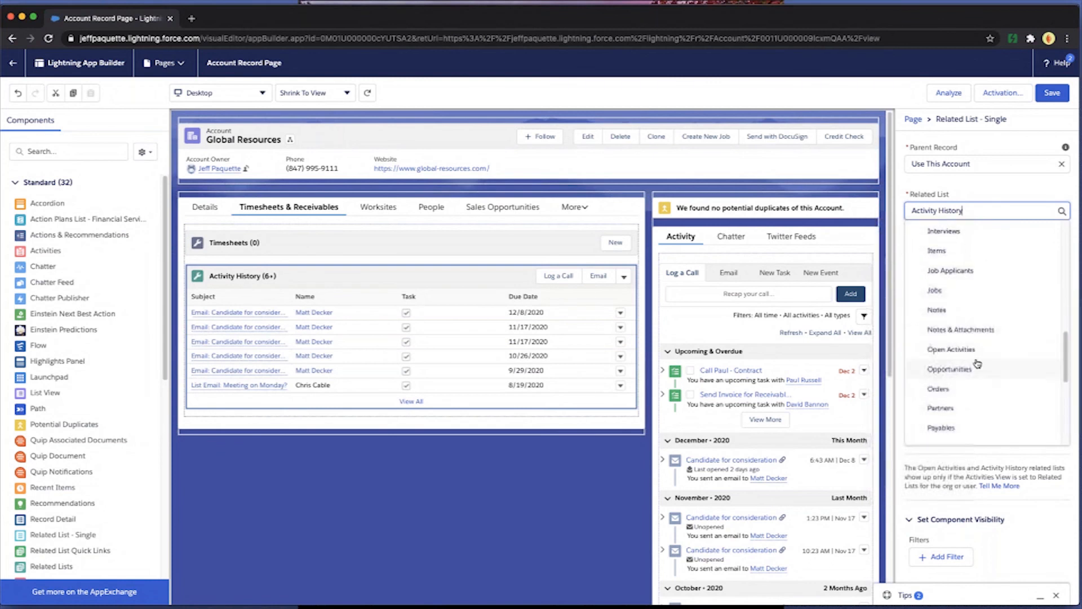
click(962, 367)
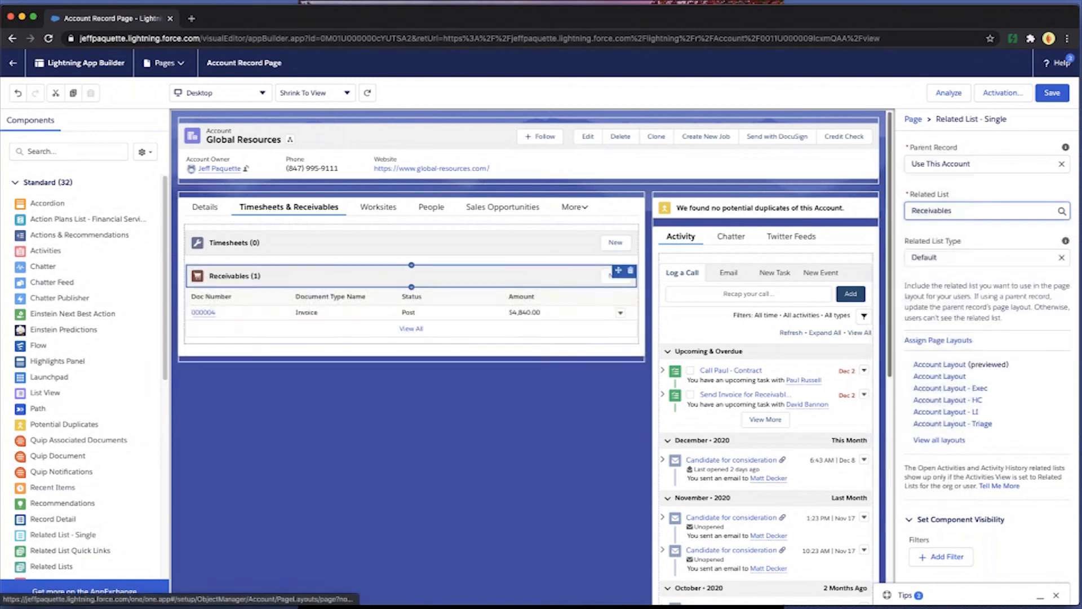
click(1052, 92)
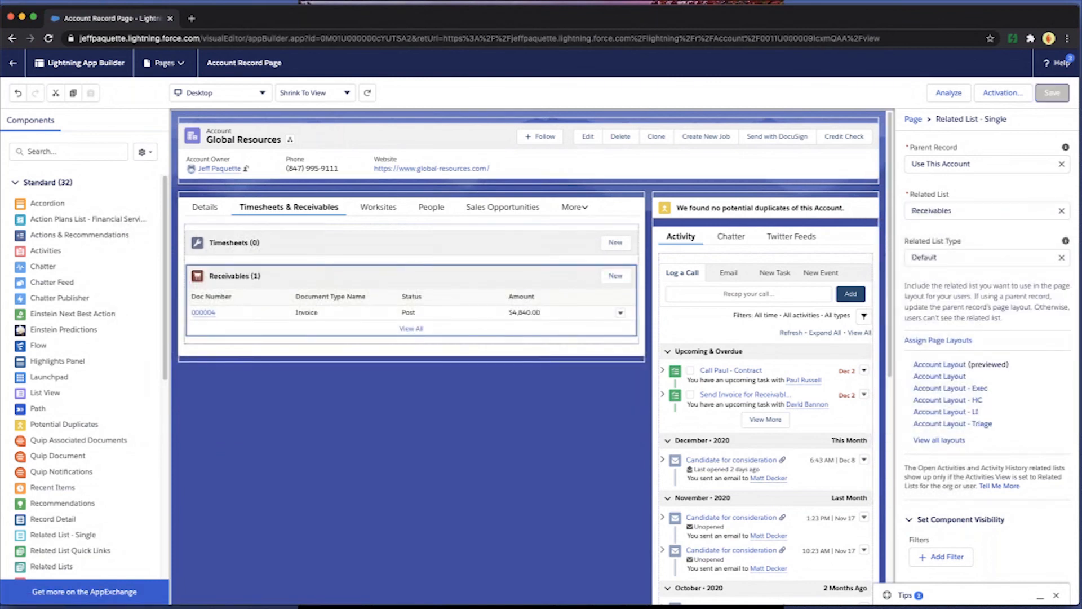